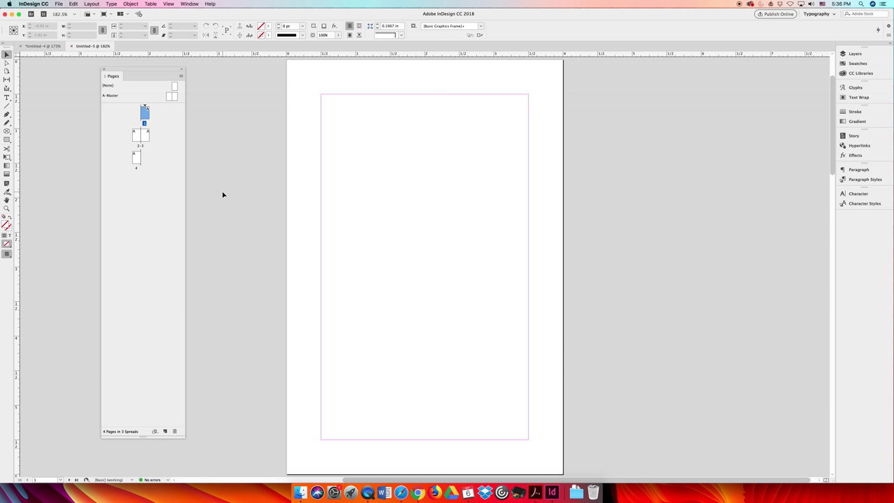
- Add four new pages, giving eight pages in spreads 1–2, 3–6 and 7–8
{"action": "left_click", "coordinate": [165, 431]}
{"action": "left_click", "coordinate": [166, 431]}
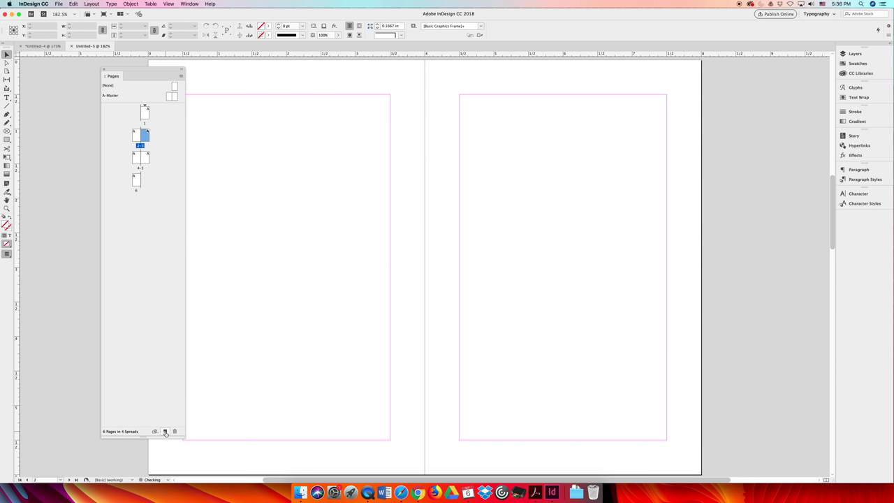
{"action": "left_click", "coordinate": [165, 431]}
{"action": "left_click", "coordinate": [165, 431]}
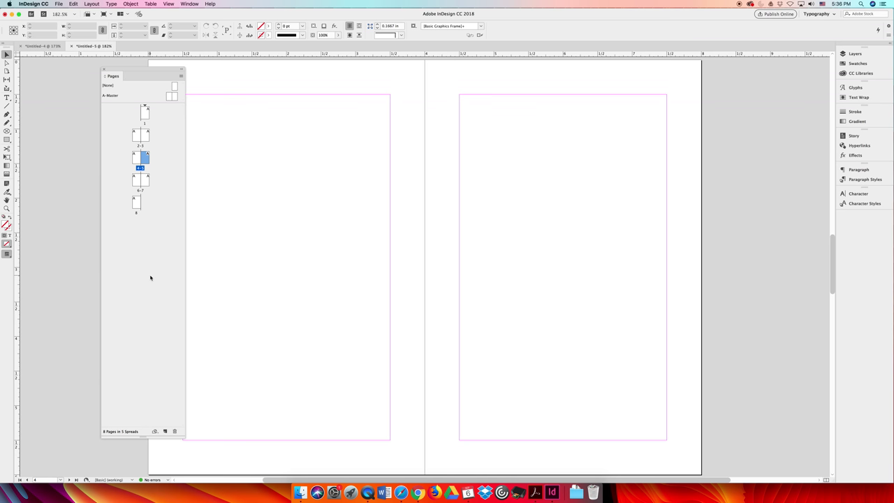
{"action": "left_click", "coordinate": [181, 76]}
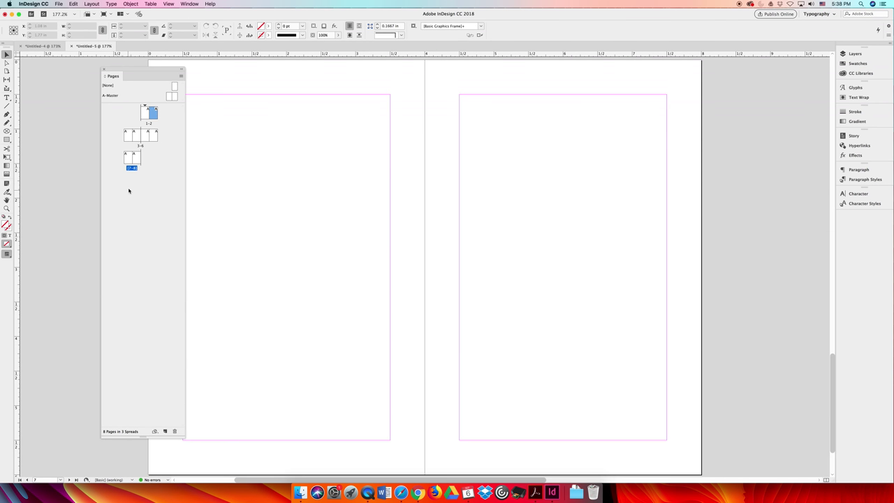
- Undo three page changes, leaving page 1, spread 2–3 and page 4
{"action": "left_click_drag", "start_coordinate": [148, 73], "coordinate": [153, 97]}
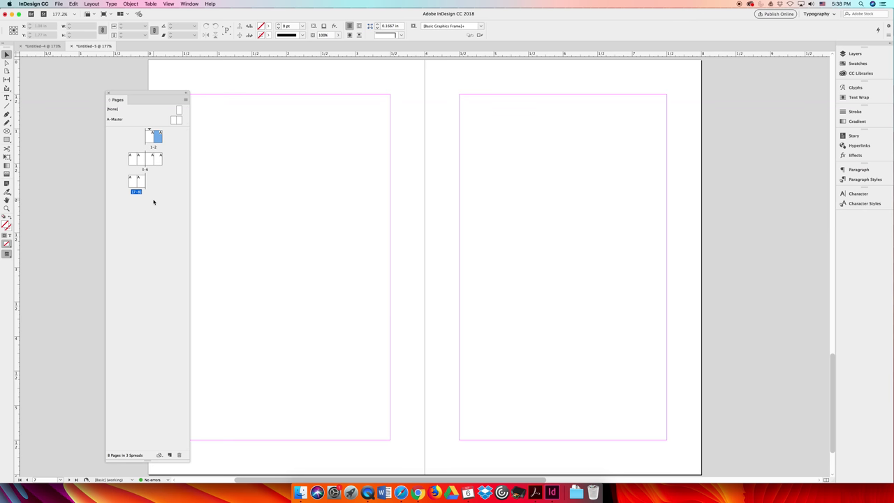
{"action": "key", "text": "super+z"}
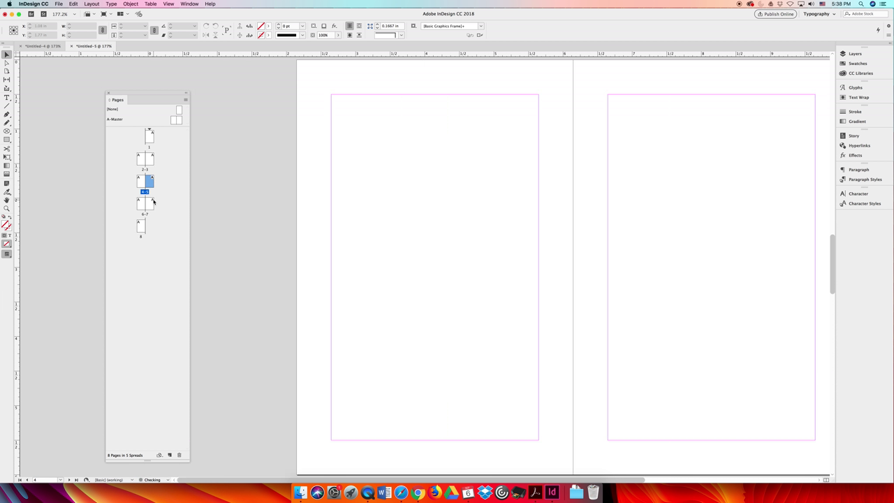
{"action": "key", "text": "super+z"}
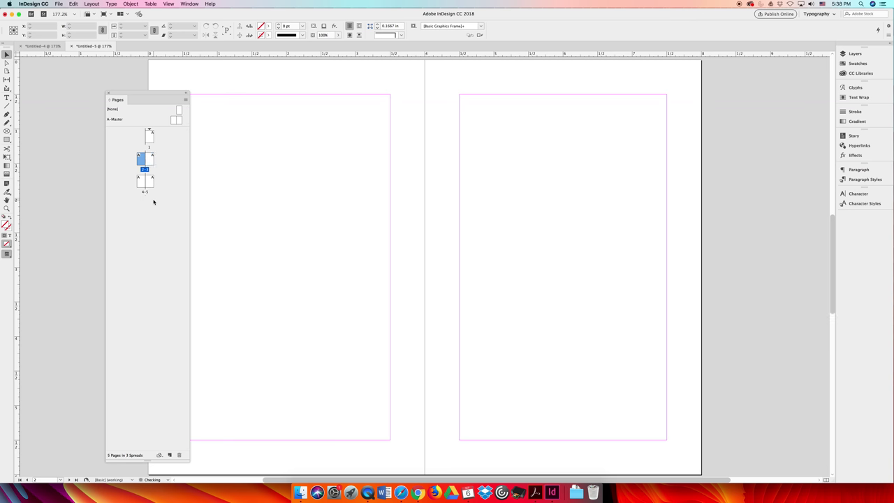
{"action": "key", "text": "super+z"}
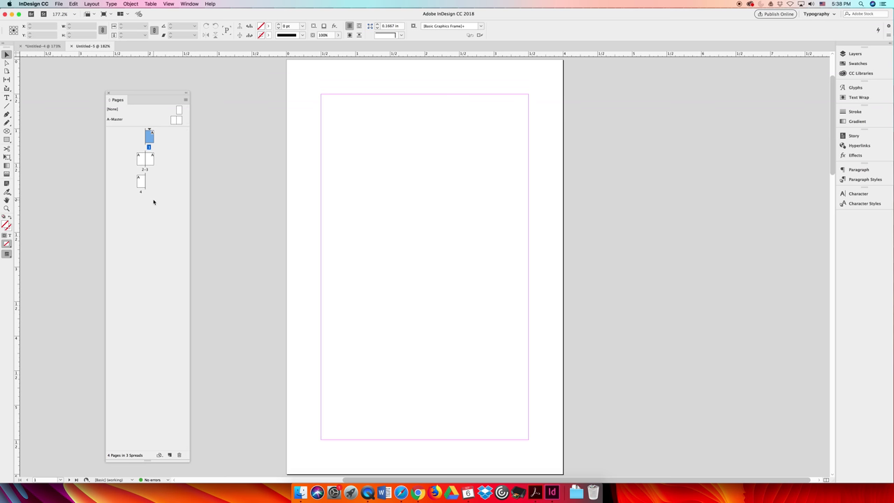
- Review earlier gate fold brochure slides in Google Slides, then go back to InDesign
{"action": "left_click", "coordinate": [412, 492]}
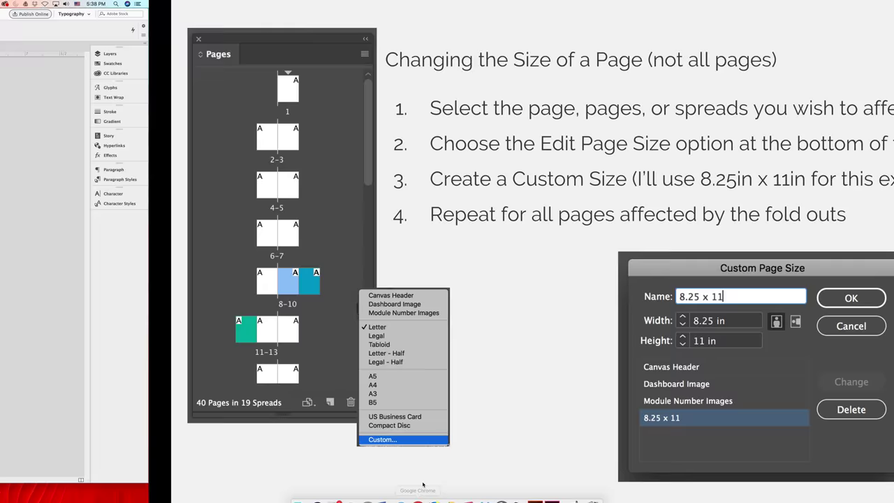
{"action": "key", "text": "Left"}
{"action": "key", "text": "Left"}
{"action": "key", "text": "Left"}
{"action": "key", "text": "Left"}
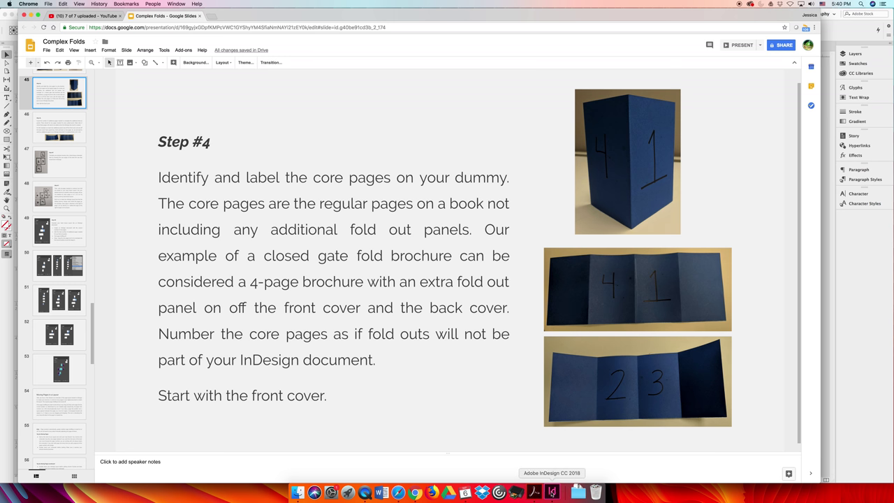
{"action": "left_click", "coordinate": [551, 492]}
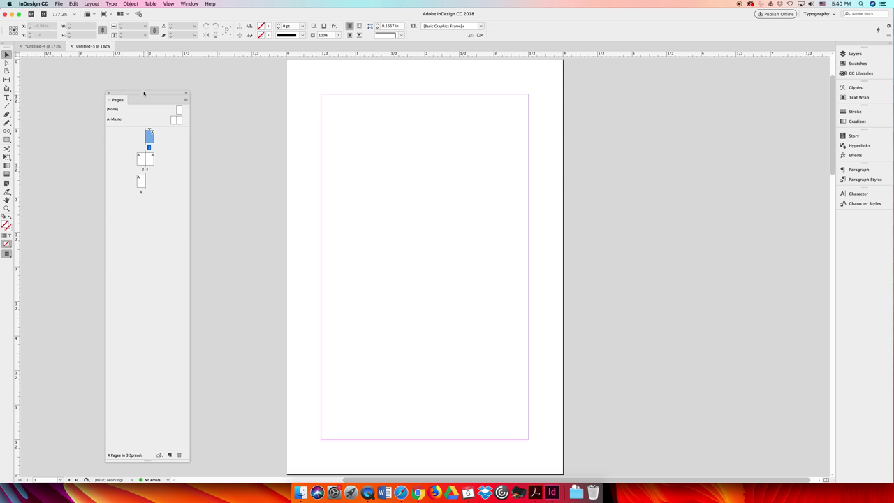
- Delete pages 3 and 4 from the document
{"action": "left_click", "coordinate": [148, 160]}
{"action": "left_click", "coordinate": [140, 180], "text": "shift"}
{"action": "left_click", "coordinate": [179, 454]}
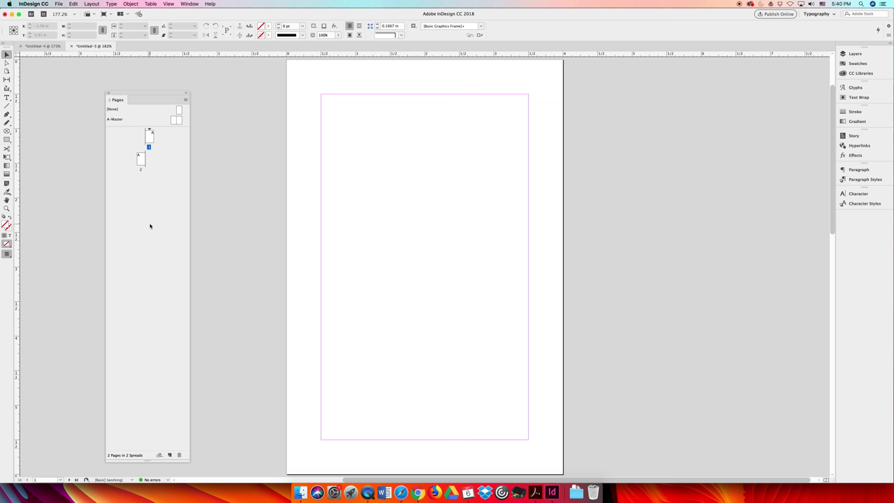
- Add five new pages to reach eight pages in five spreads
{"action": "left_click", "coordinate": [170, 454]}
{"action": "left_click", "coordinate": [169, 454]}
{"action": "left_click", "coordinate": [170, 455]}
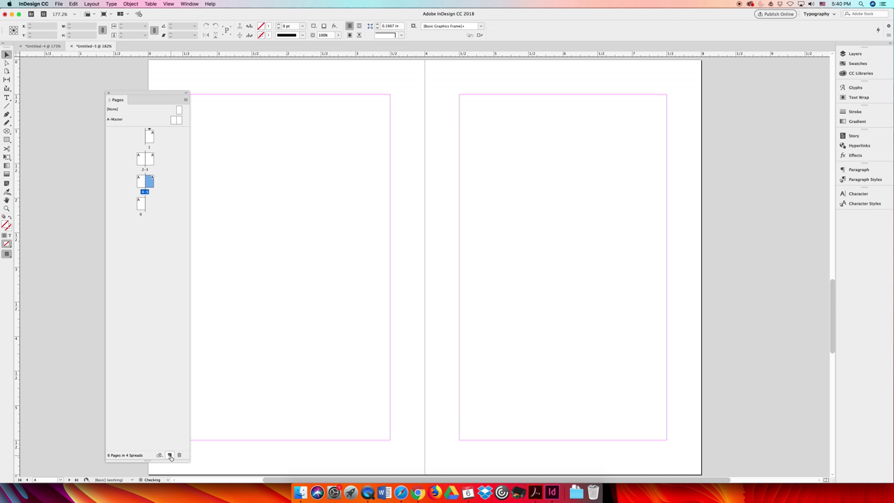
{"action": "left_click", "coordinate": [169, 455]}
{"action": "left_click", "coordinate": [170, 454]}
{"action": "left_click", "coordinate": [170, 454]}
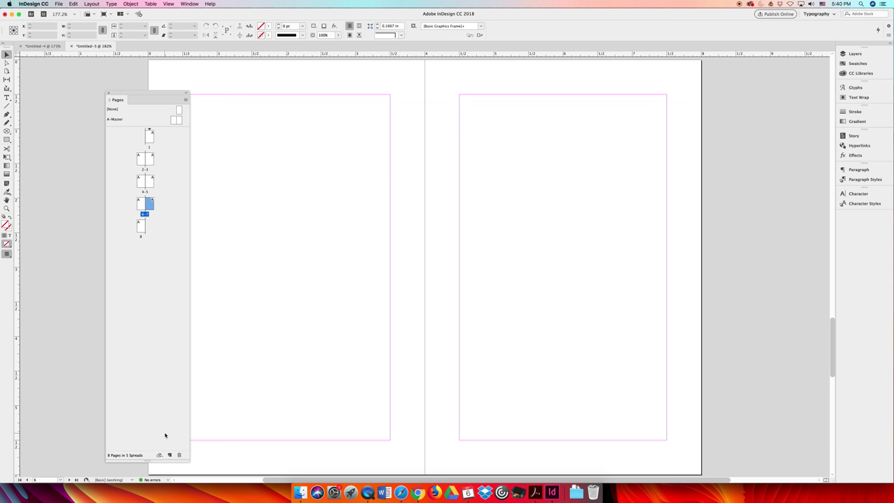
- Disable document and spread page shuffling, then drag pages into four-page spreads 1–4 and 5–8
{"action": "left_click", "coordinate": [185, 100]}
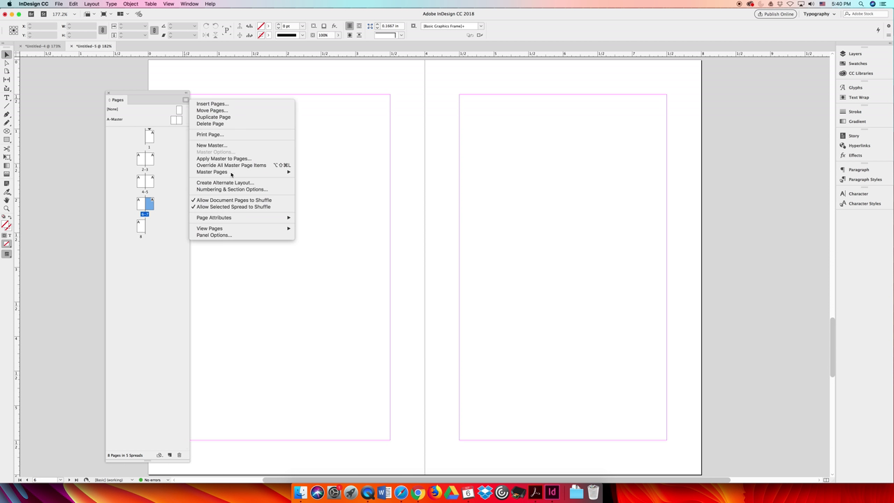
{"action": "left_click", "coordinate": [223, 199]}
{"action": "left_click", "coordinate": [186, 99]}
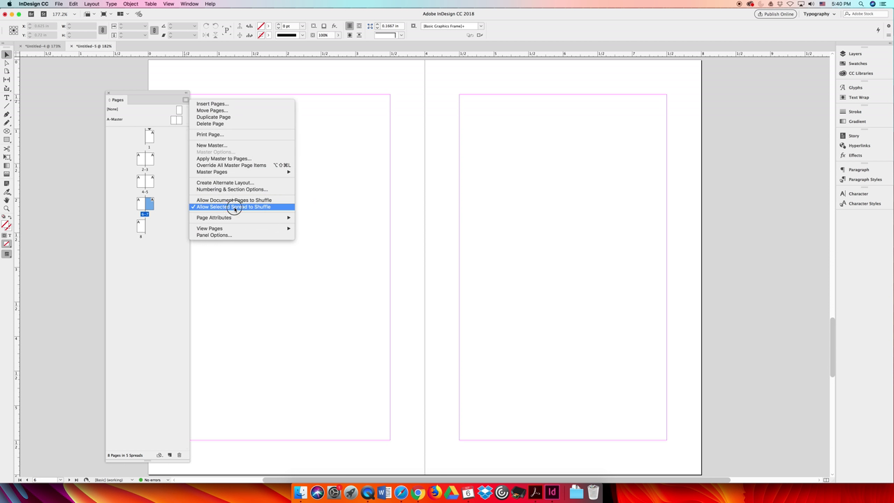
{"action": "left_click", "coordinate": [227, 204]}
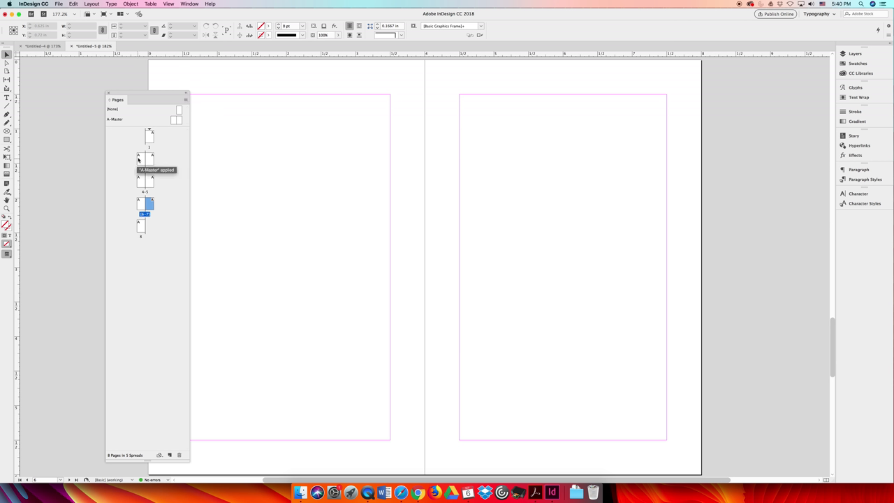
{"action": "left_click_drag", "start_coordinate": [129, 212], "coordinate": [120, 158]}
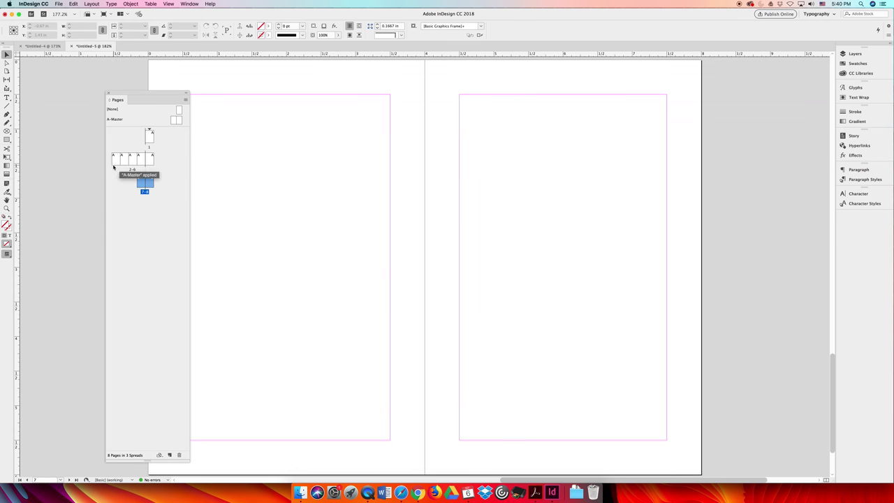
{"action": "left_click_drag", "start_coordinate": [140, 179], "coordinate": [167, 140]}
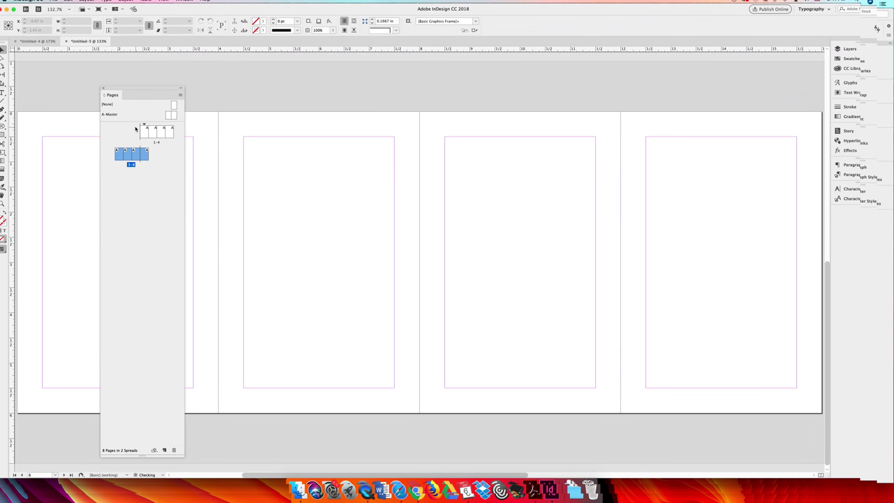